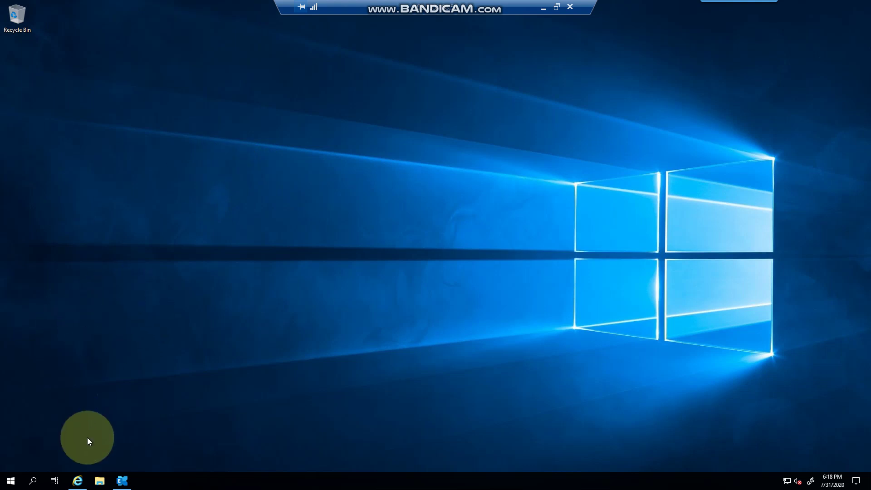
# Return to the Exchange admin center and show the public folder mailboxes list, currently empty
pyautogui.click(78, 481)
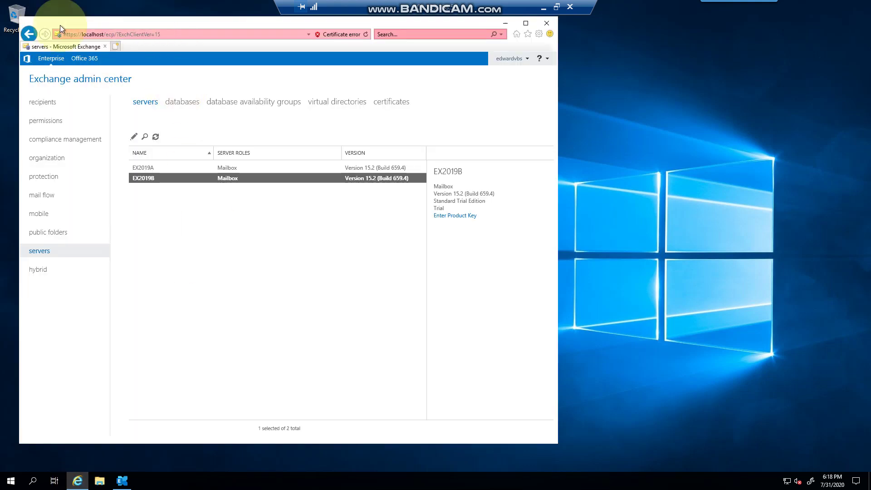
pyautogui.click(46, 232)
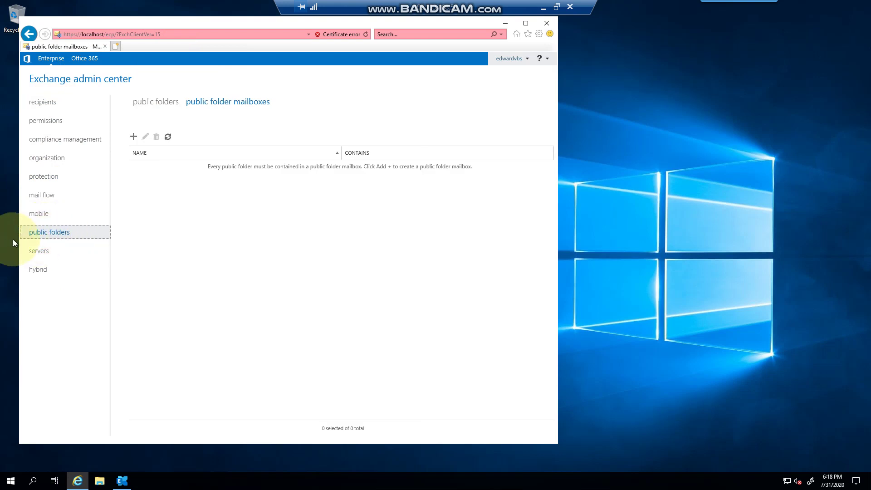
pyautogui.click(146, 101)
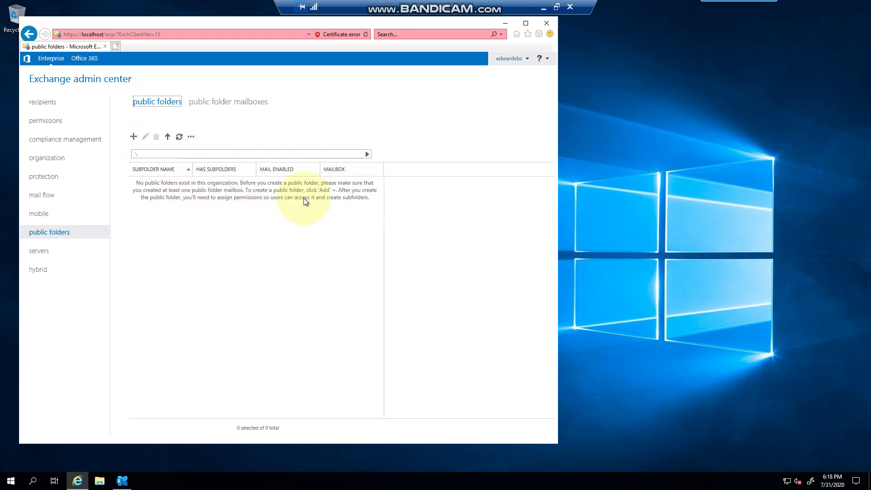
pyautogui.click(233, 102)
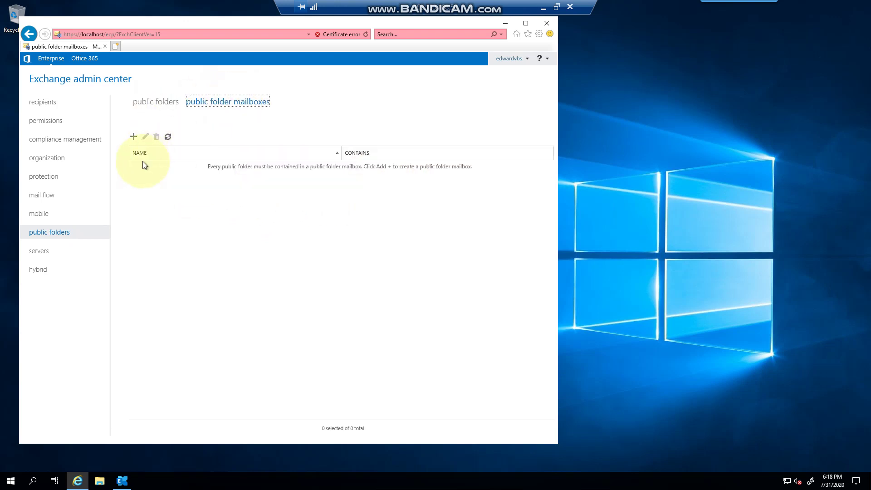
pyautogui.click(133, 137)
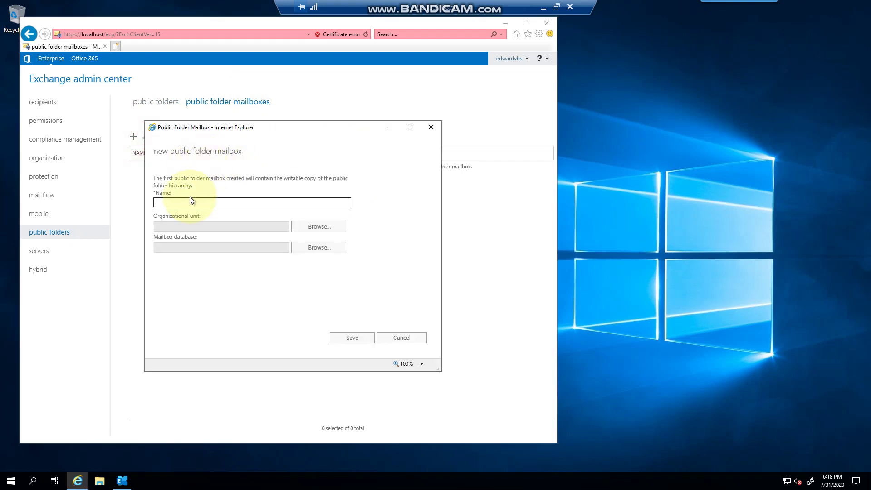
pyautogui.click(189, 203)
pyautogui.write('My public folders')
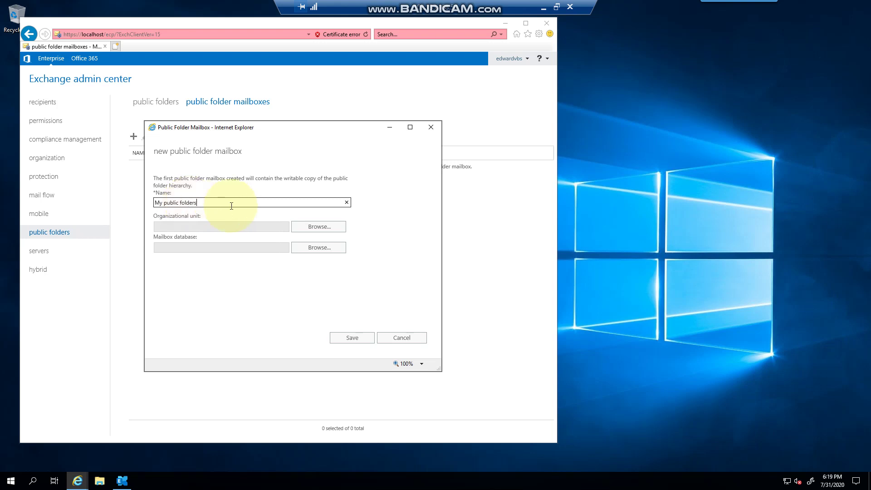
pyautogui.click(335, 229)
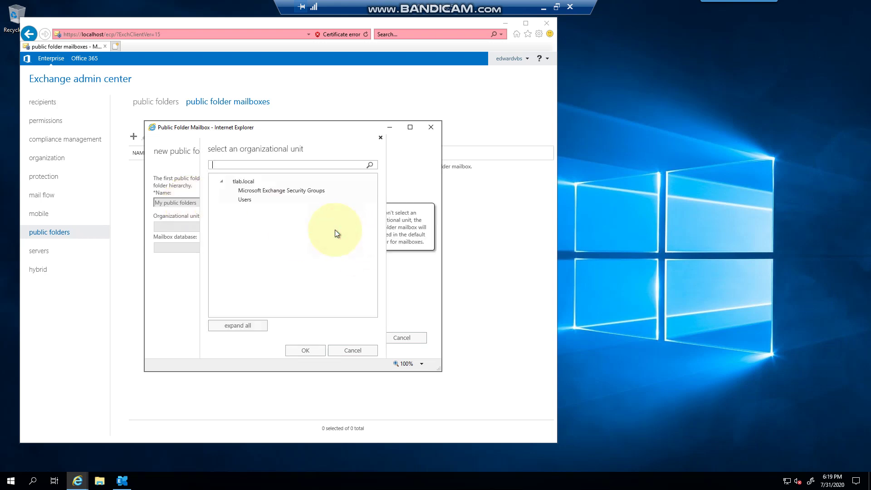
pyautogui.click(244, 201)
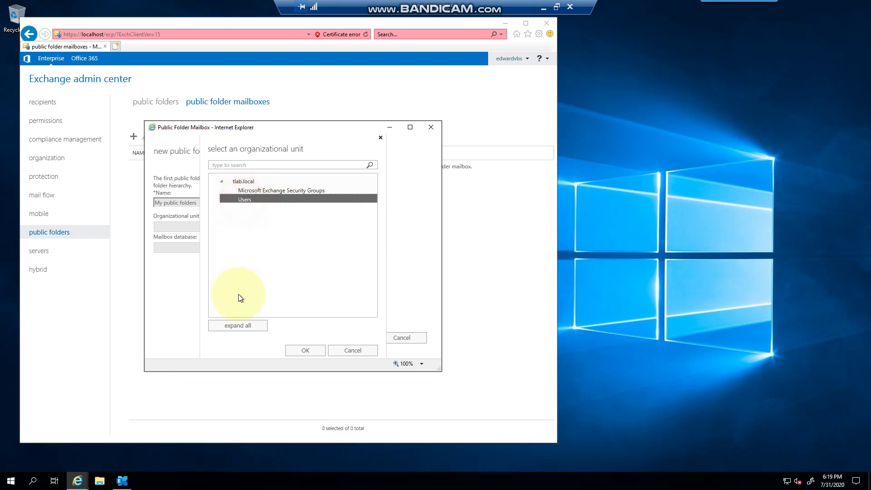
pyautogui.click(298, 350)
pyautogui.click(305, 248)
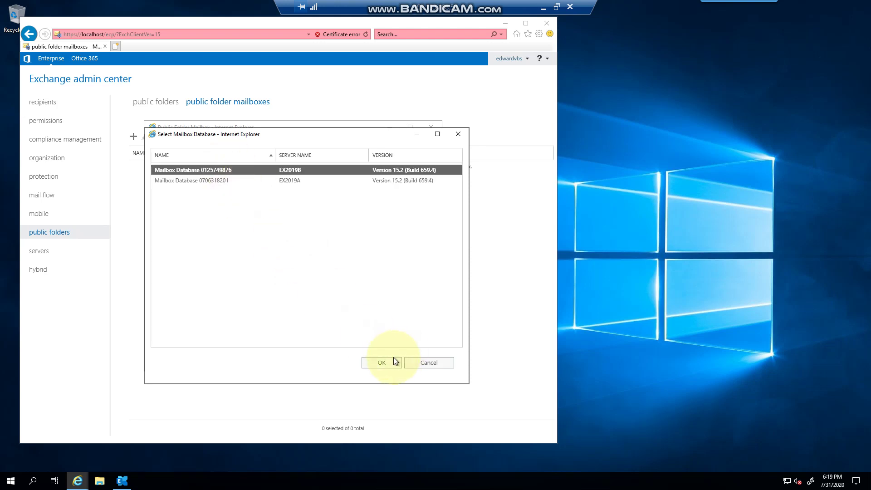
pyautogui.click(393, 359)
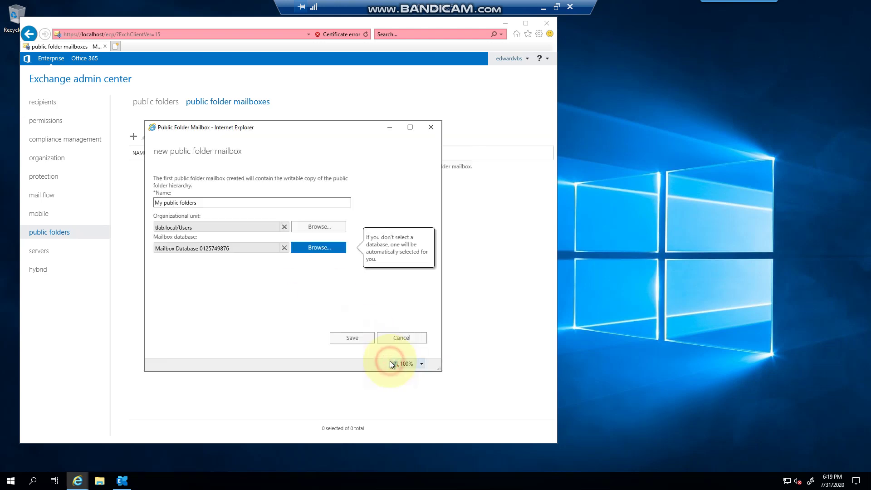
pyautogui.click(352, 339)
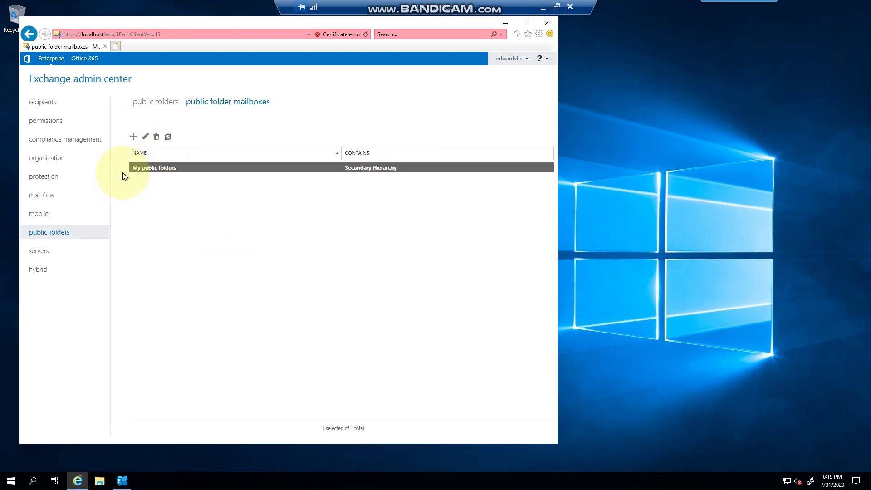
# Add a second public folder mailbox named Marketing
pyautogui.click(133, 137)
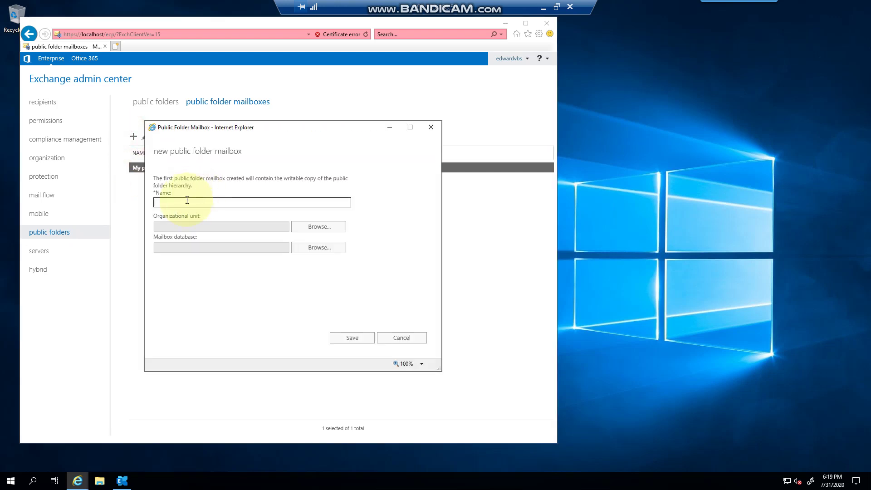
pyautogui.write('Marketing')
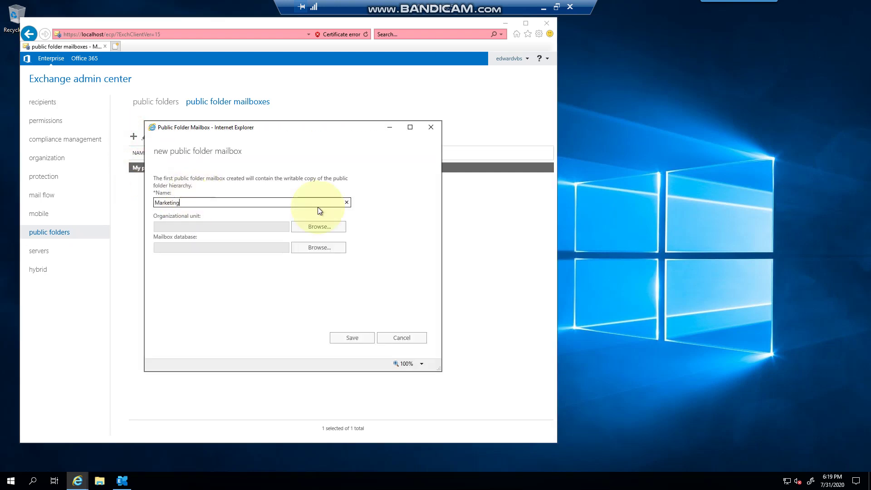
pyautogui.click(353, 339)
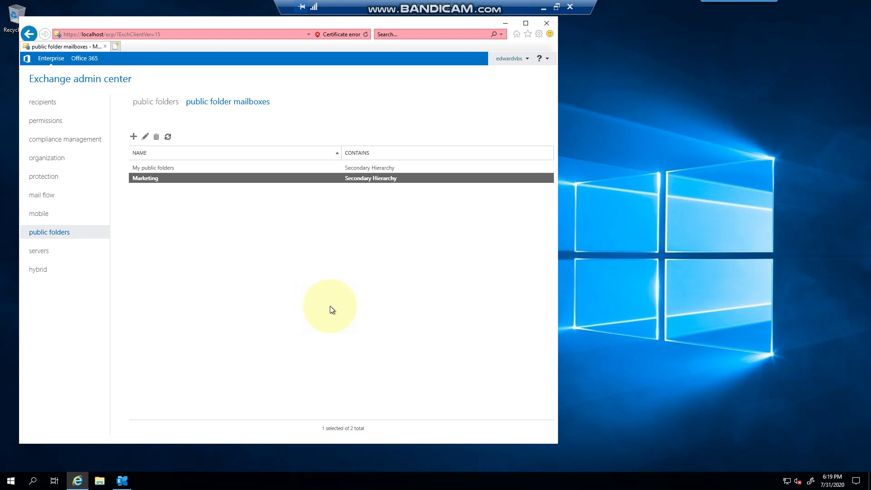
# Review Marketing's general properties and mailbox usage, then close without changes
pyautogui.doubleClick(380, 181)
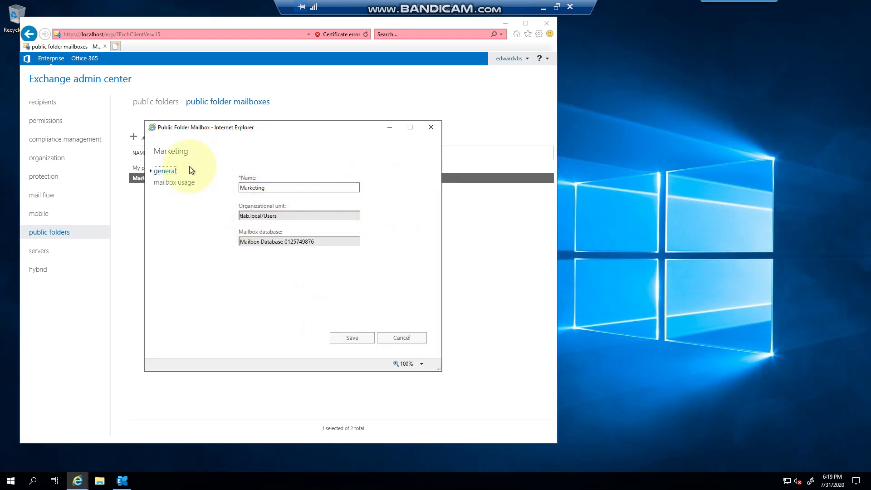
pyautogui.moveTo(277, 216); pyautogui.dragTo(251, 219)
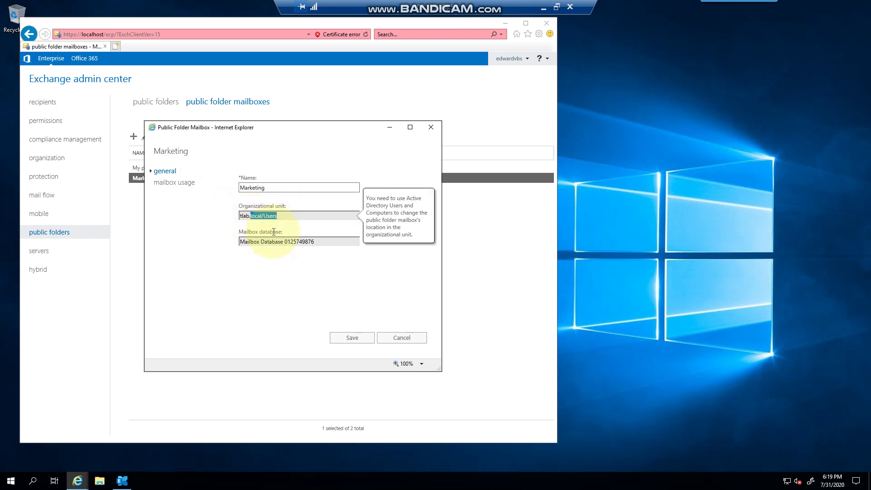
pyautogui.moveTo(314, 243); pyautogui.dragTo(261, 311)
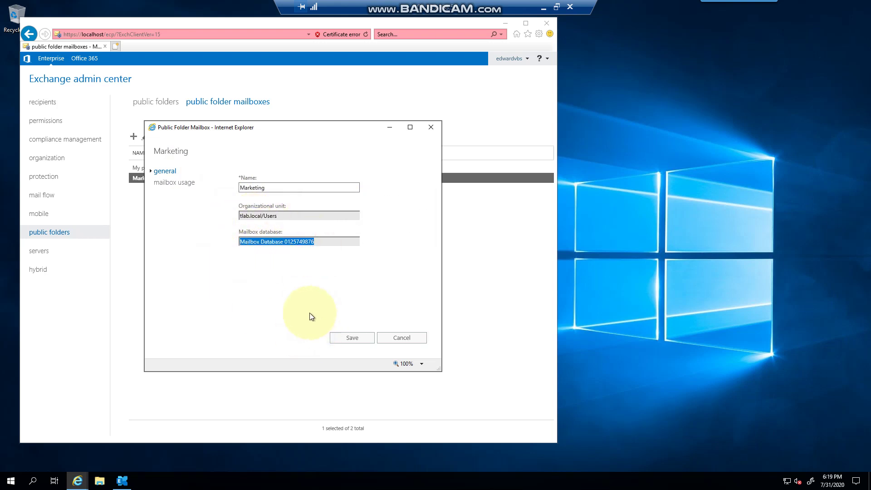
pyautogui.click(173, 183)
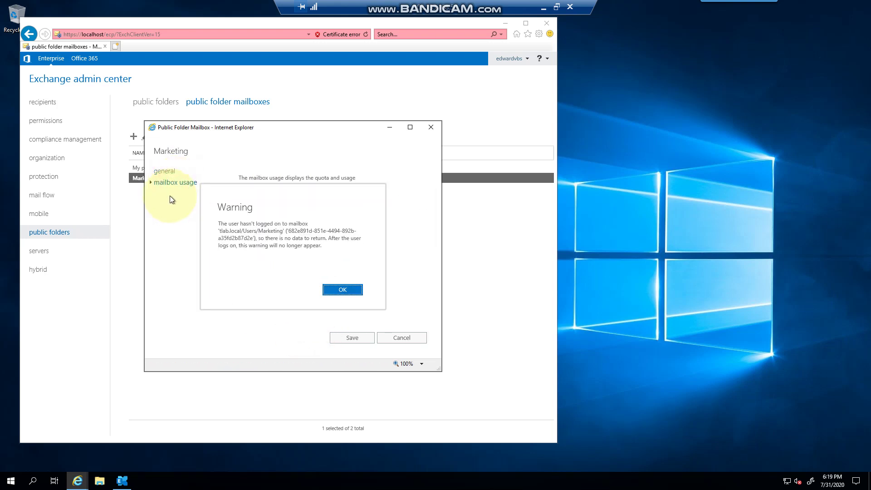
pyautogui.click(348, 289)
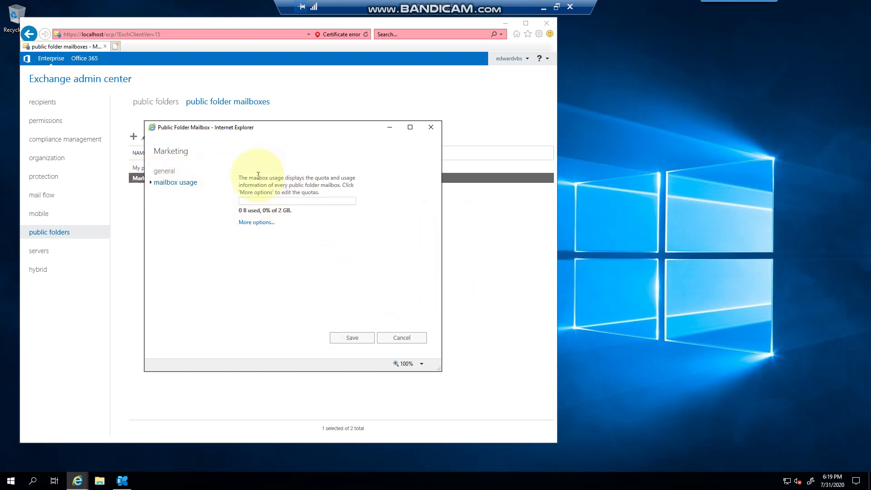
pyautogui.click(406, 339)
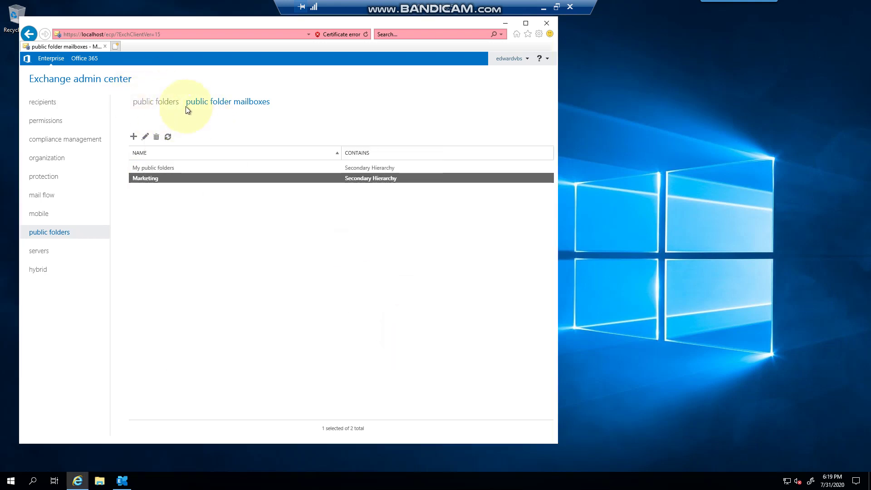
pyautogui.click(160, 101)
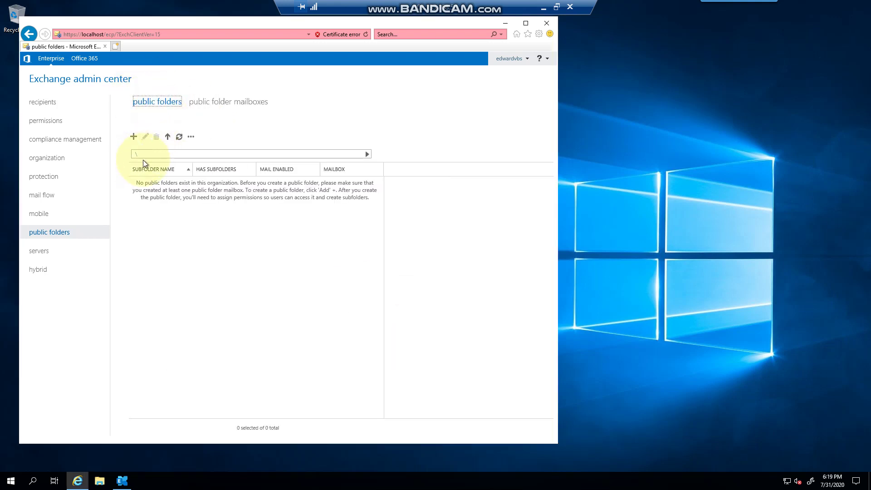
# Create a top-level public folder named Root and open it
pyautogui.click(133, 137)
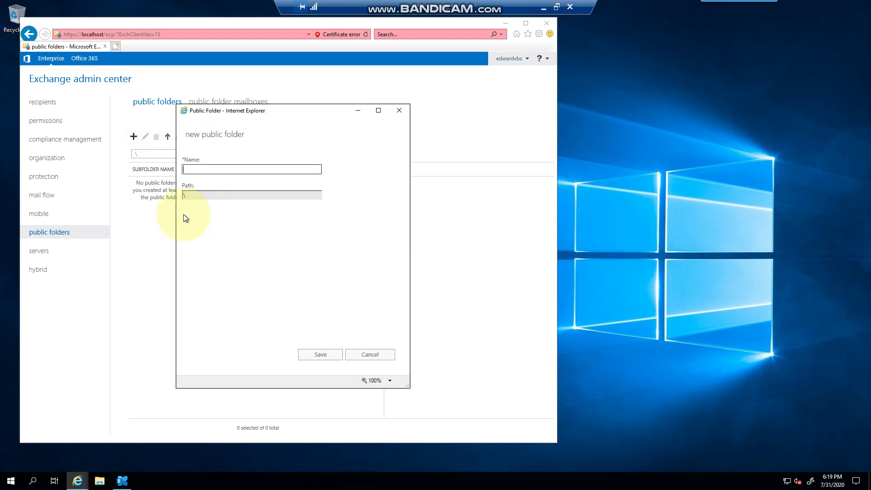
pyautogui.click(200, 170)
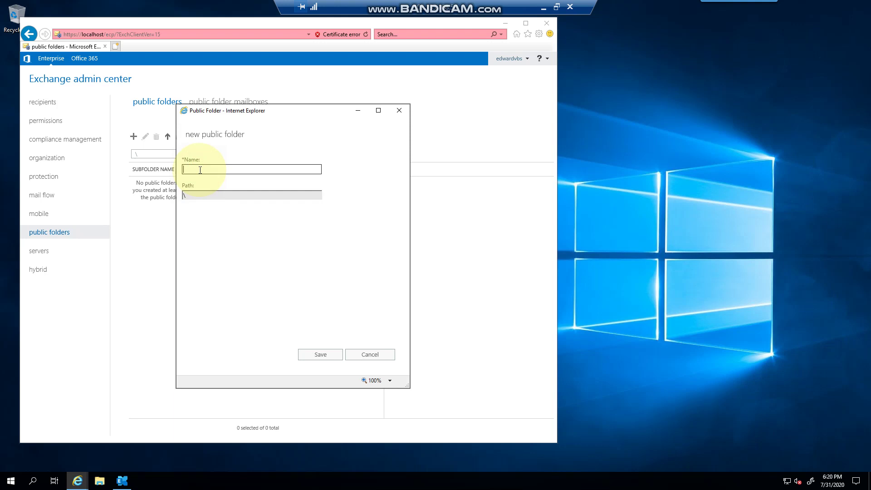
pyautogui.write('Root')
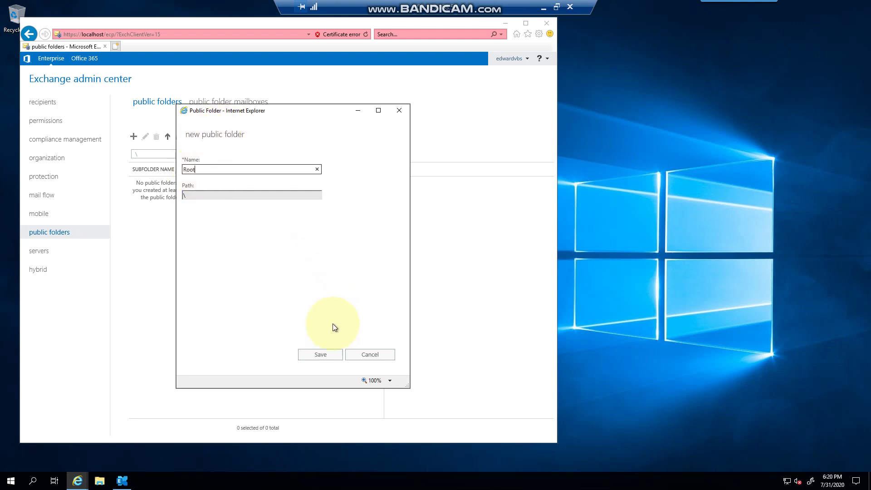
pyautogui.click(321, 354)
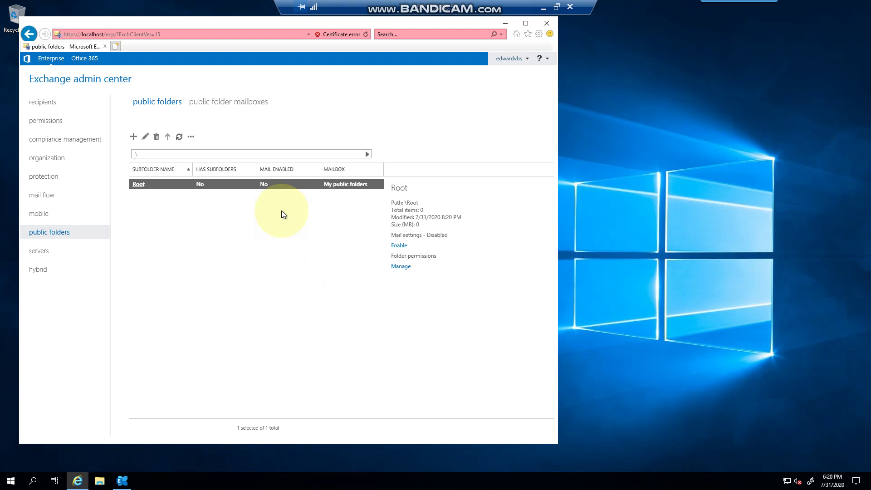
pyautogui.click(138, 184)
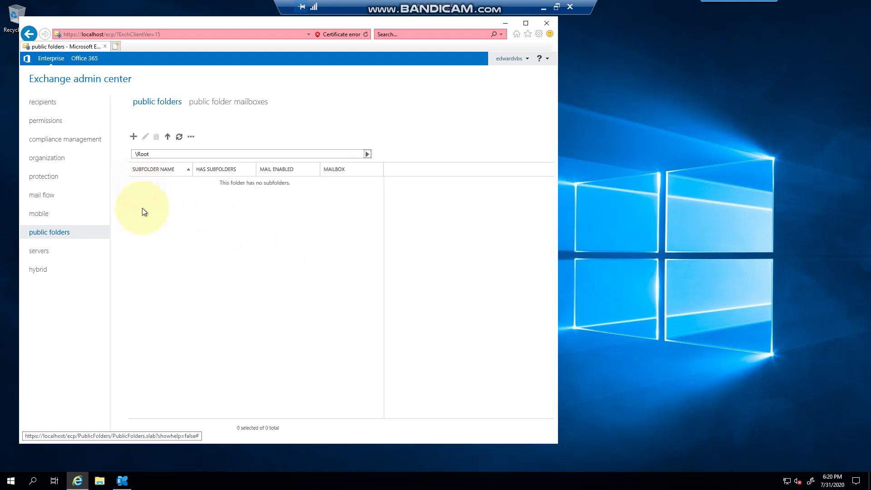
pyautogui.click(136, 138)
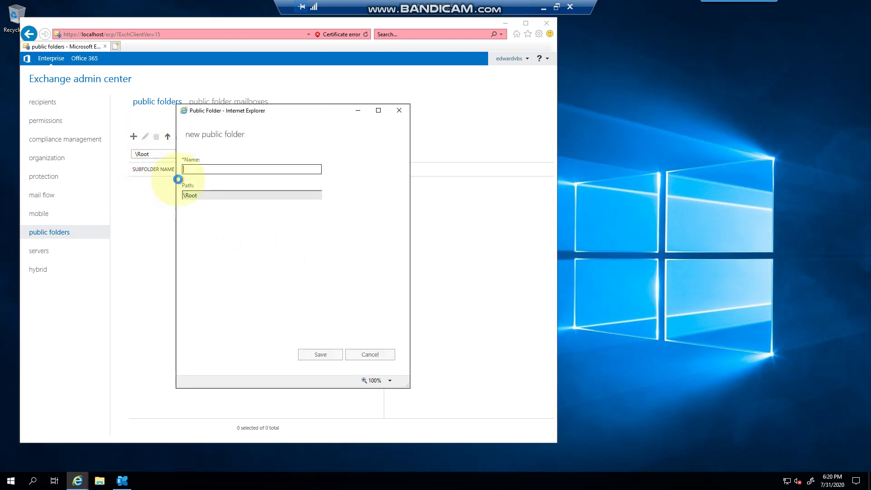
# Create Folder1 inside the Root public folder
pyautogui.click(197, 170)
pyautogui.write('F')
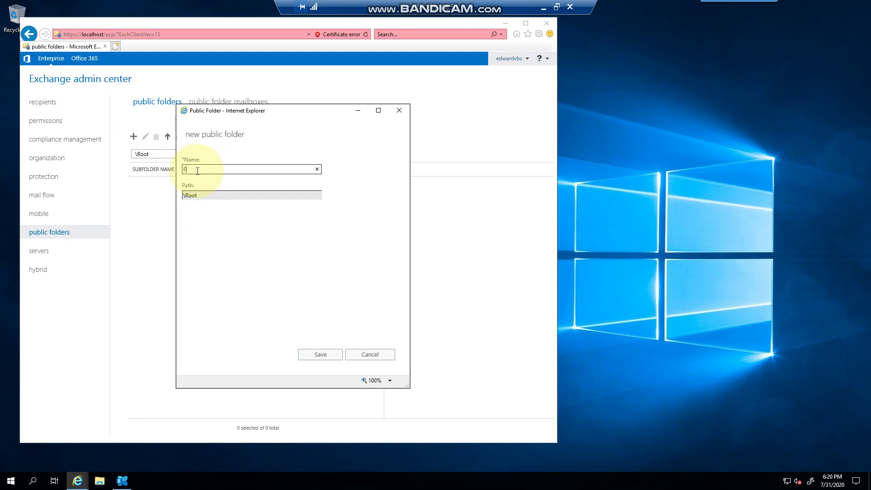
pyautogui.write('older1')
pyautogui.press('Return')
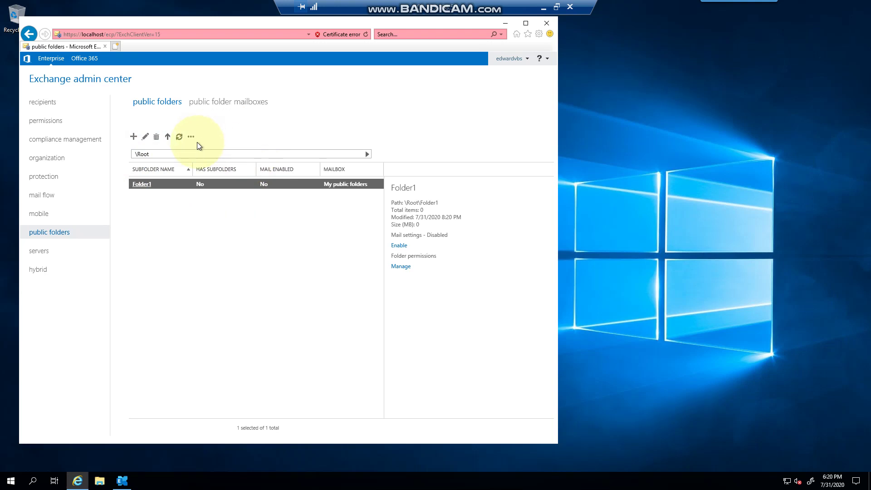
# Add a top-level public folder named Marketing
pyautogui.click(367, 154)
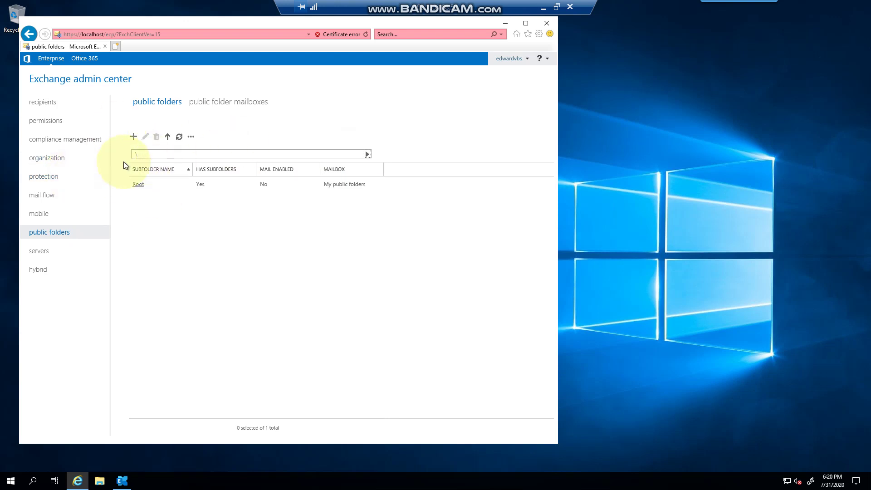
pyautogui.click(133, 137)
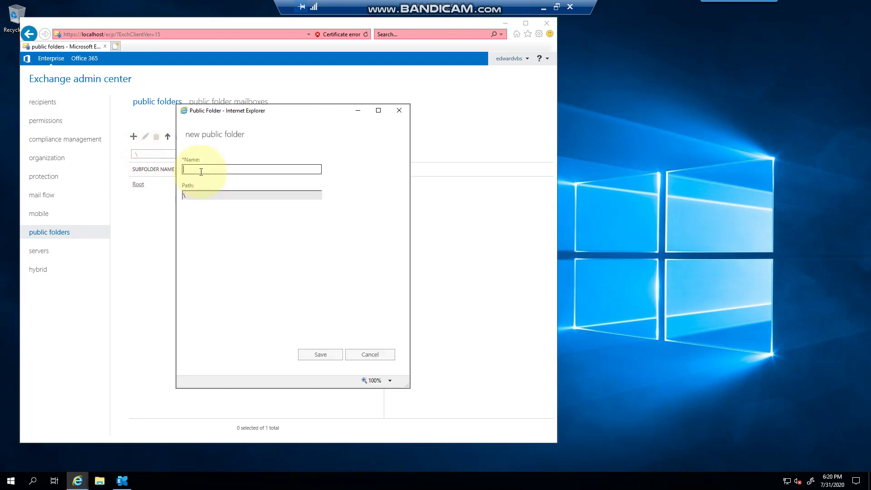
pyautogui.write('Marketing')
pyautogui.press('Return')
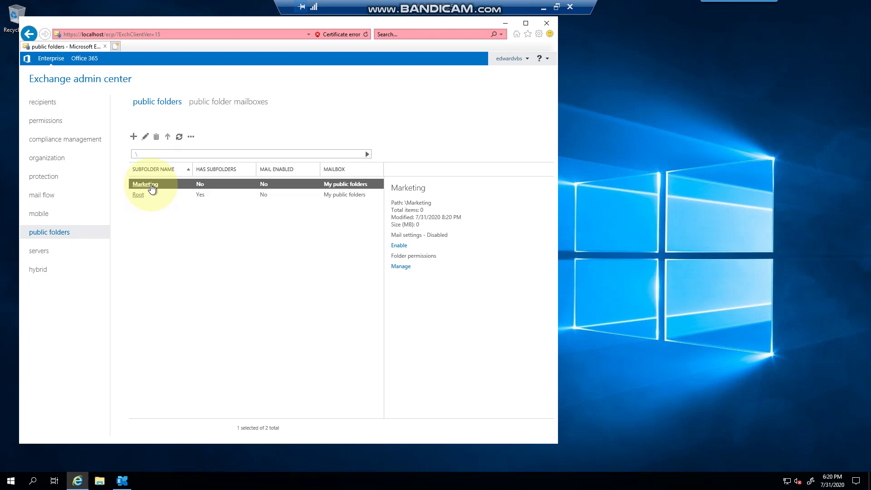
# Add Visuals and banners subfolders inside Marketing
pyautogui.click(150, 186)
pyautogui.click(133, 136)
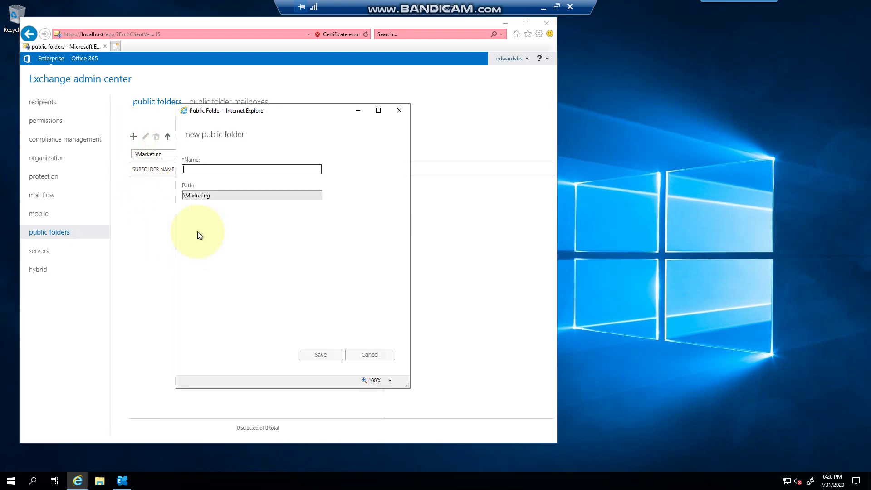
pyautogui.write('Visuals')
pyautogui.press('Return')
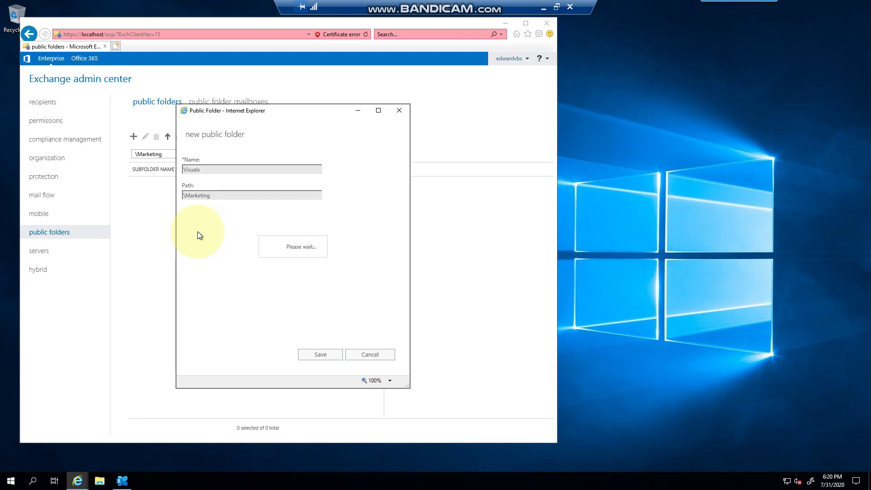
pyautogui.click(132, 136)
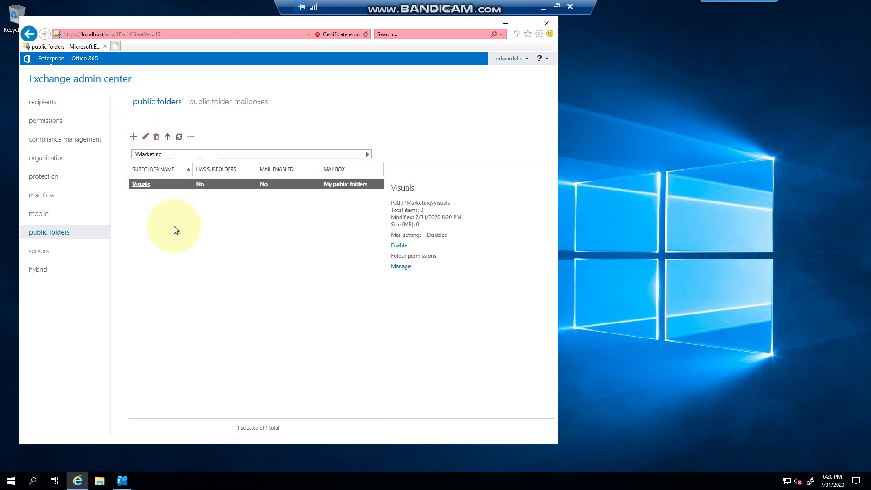
pyautogui.click(133, 136)
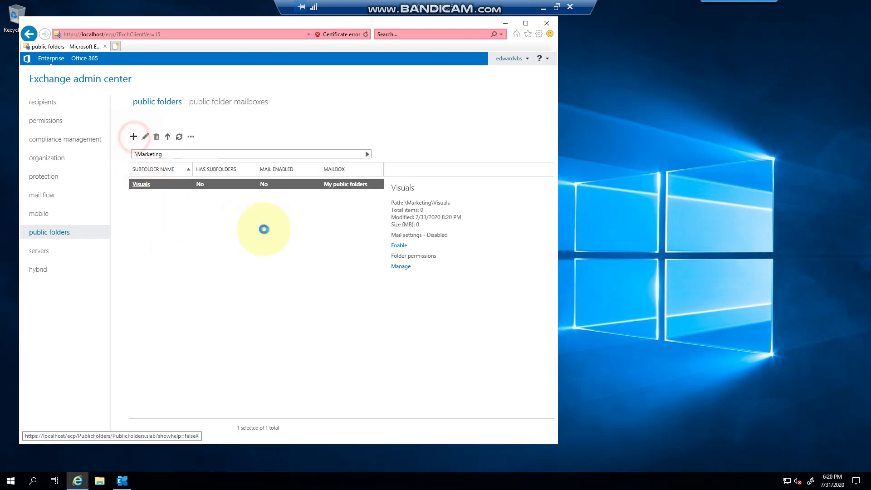
pyautogui.write('bann')
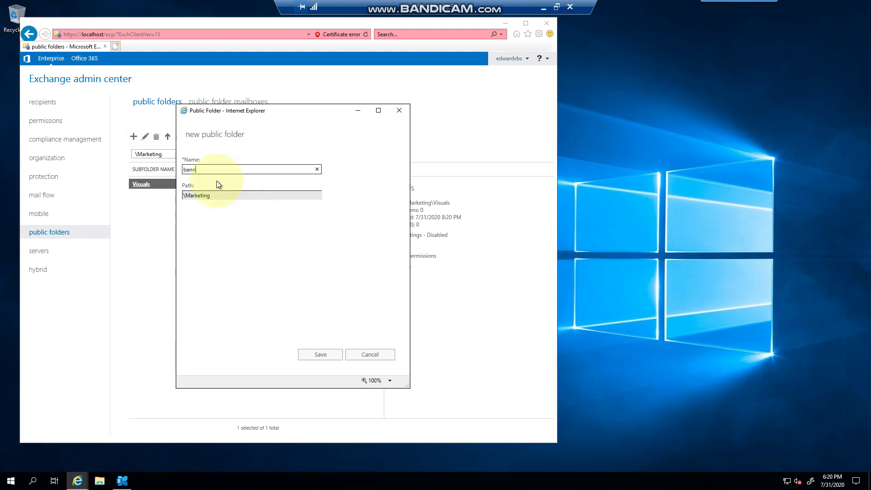
pyautogui.write('ers')
pyautogui.press('Return')
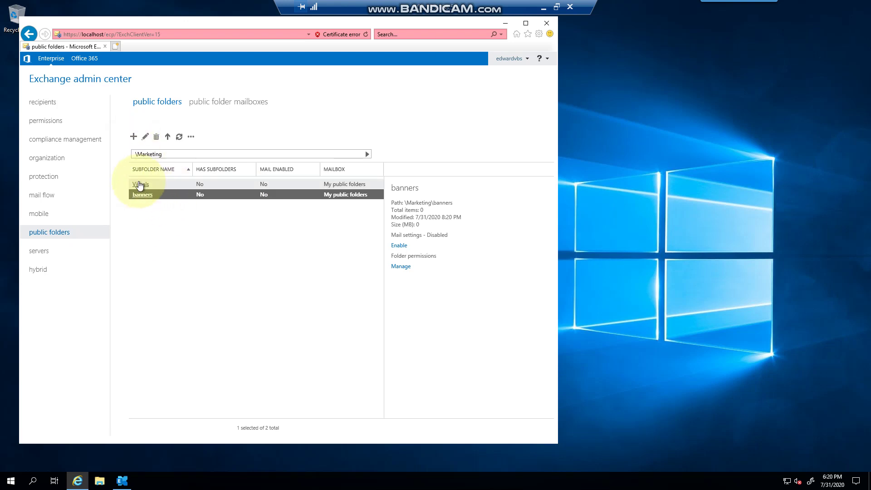
# Add a user to the Root public folder's permissions
pyautogui.click(367, 154)
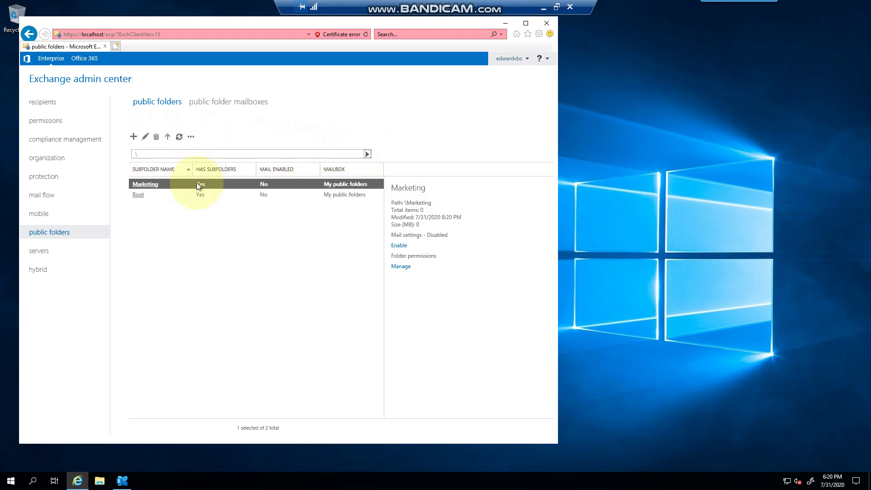
pyautogui.click(169, 194)
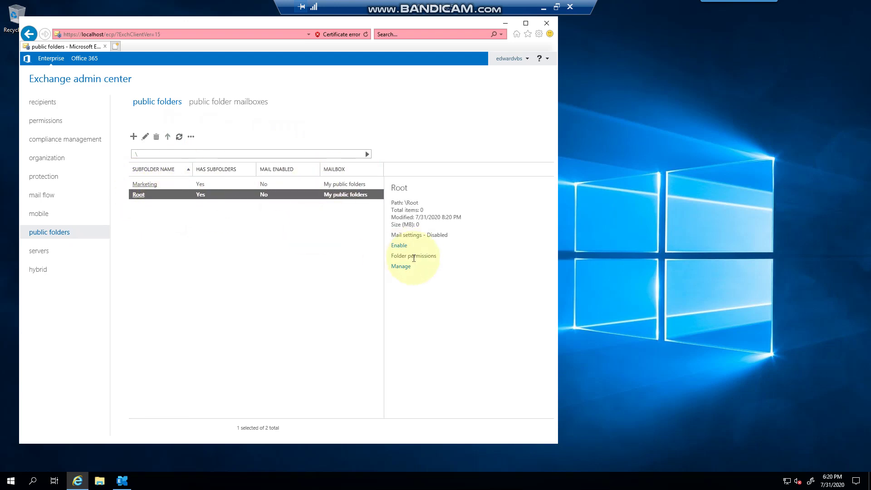
pyautogui.click(401, 266)
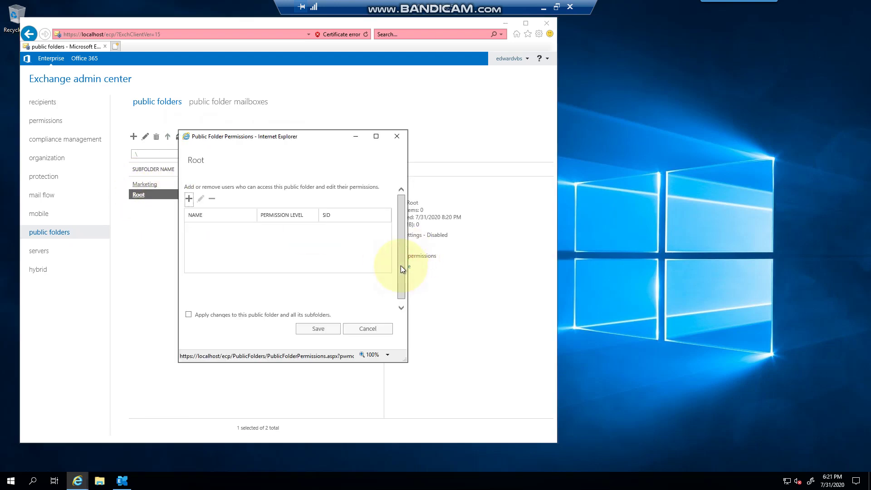
pyautogui.click(190, 199)
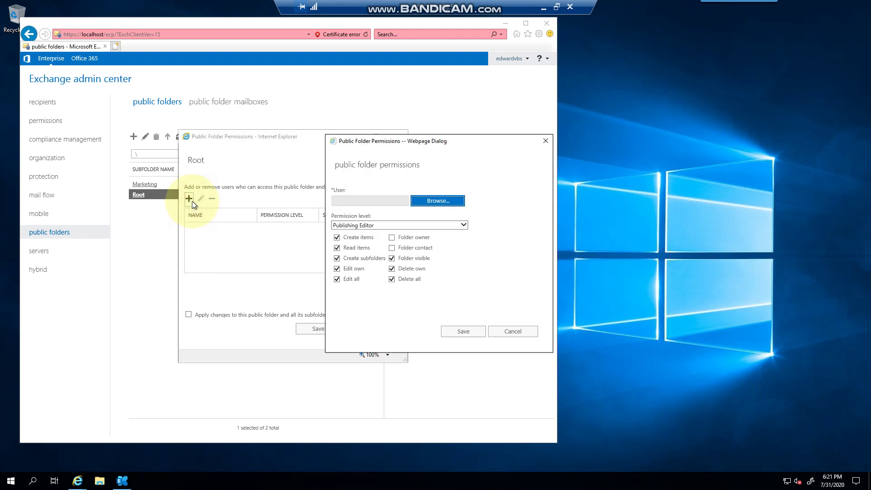
pyautogui.click(425, 201)
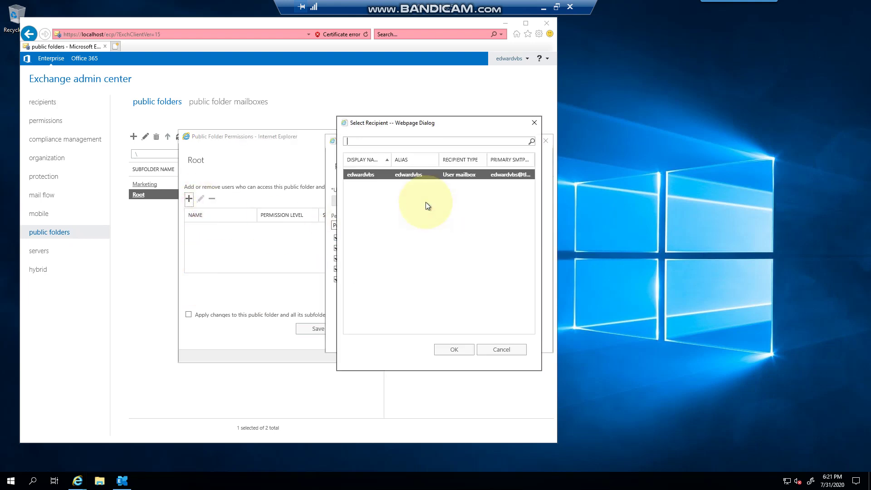
pyautogui.click(462, 355)
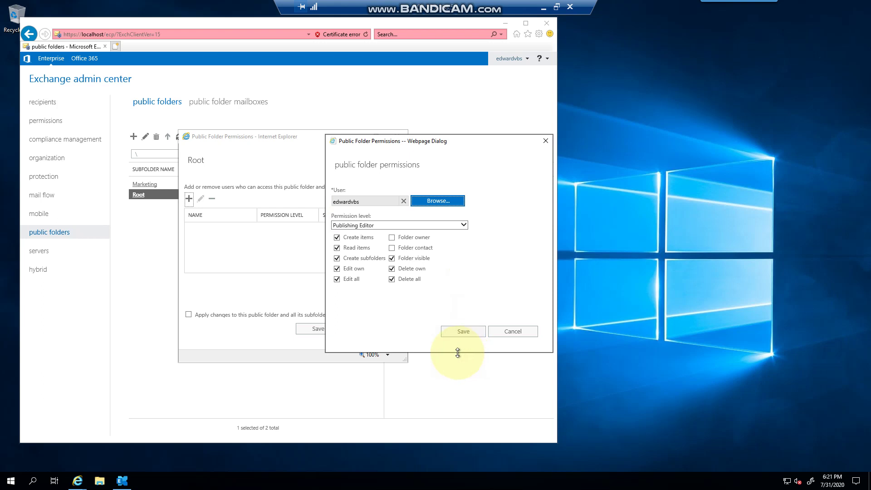
# Give the user Custom rights without create items and save Root's permissions
pyautogui.click(337, 238)
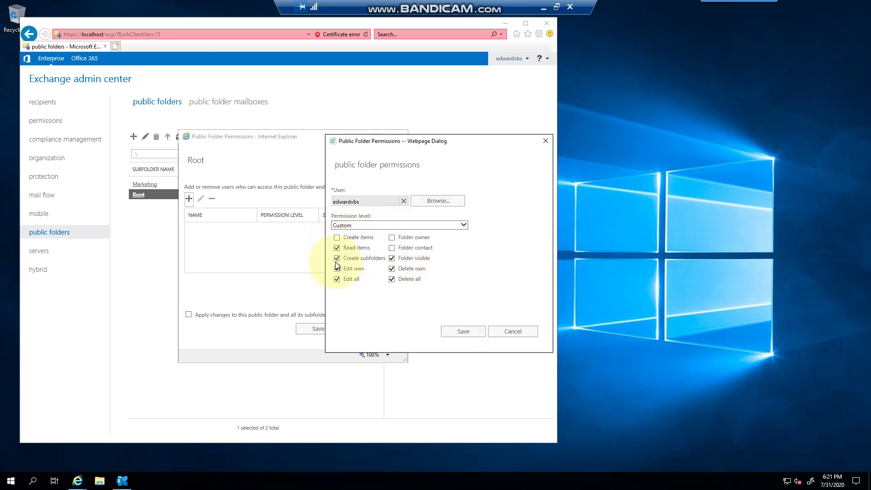
pyautogui.click(336, 269)
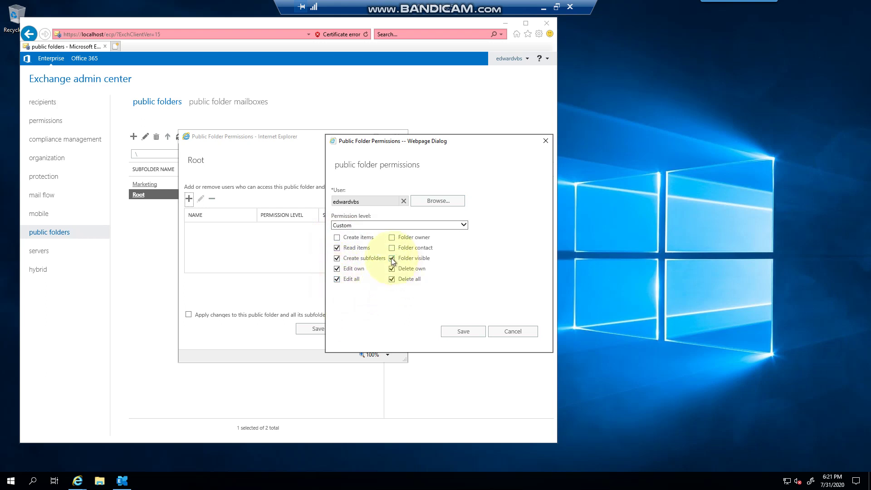
pyautogui.click(465, 332)
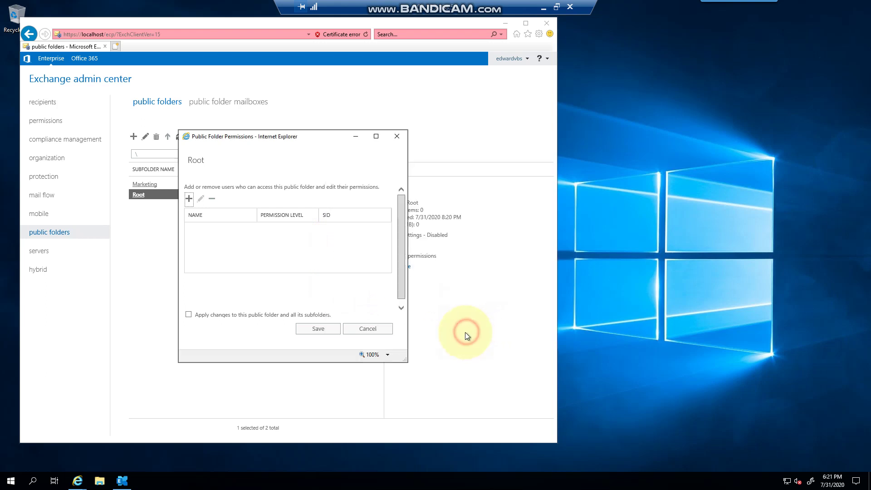
pyautogui.click(324, 330)
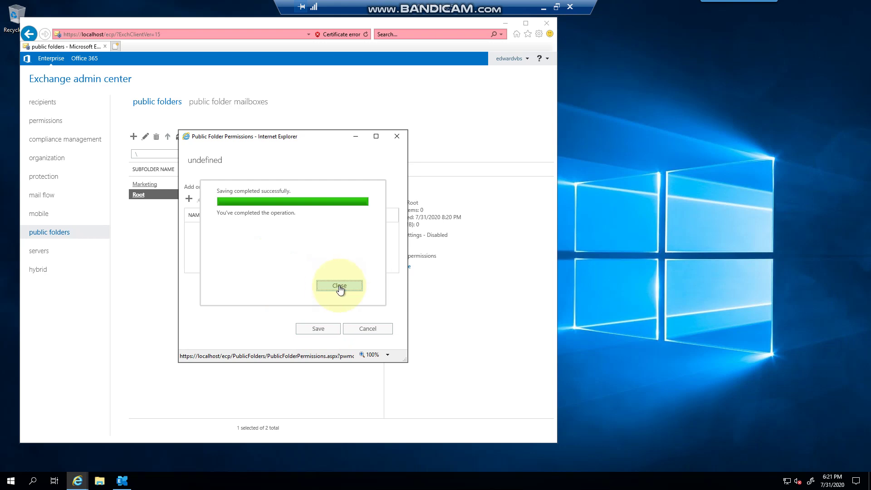
pyautogui.click(339, 285)
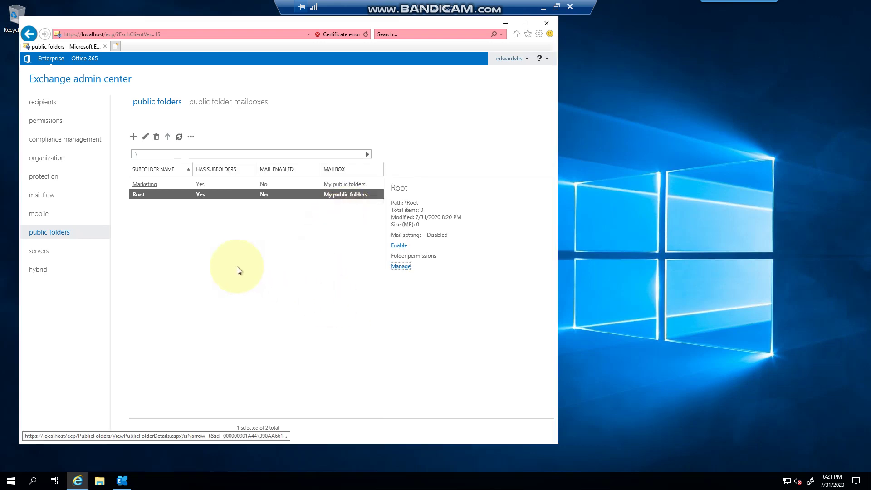
pyautogui.click(171, 186)
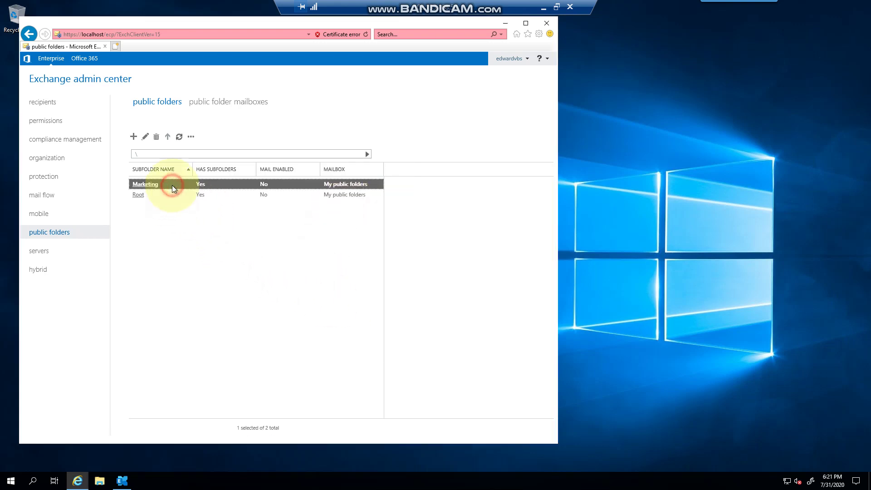
pyautogui.click(400, 266)
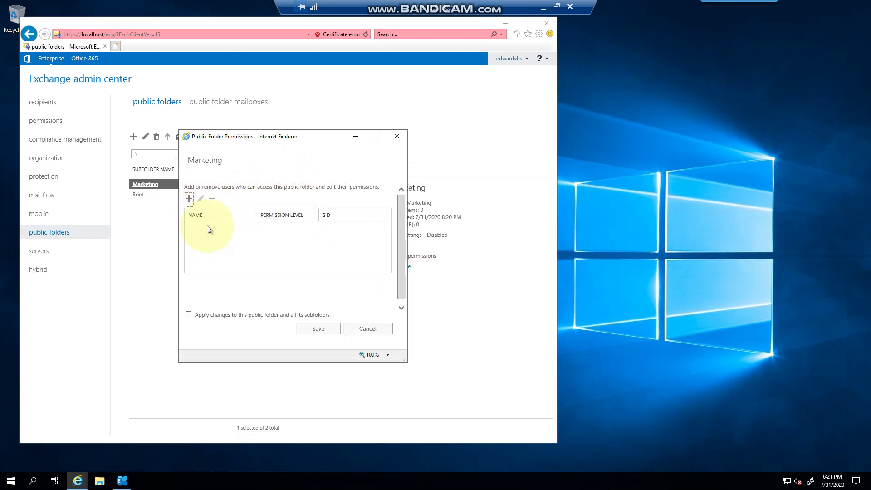
pyautogui.click(368, 329)
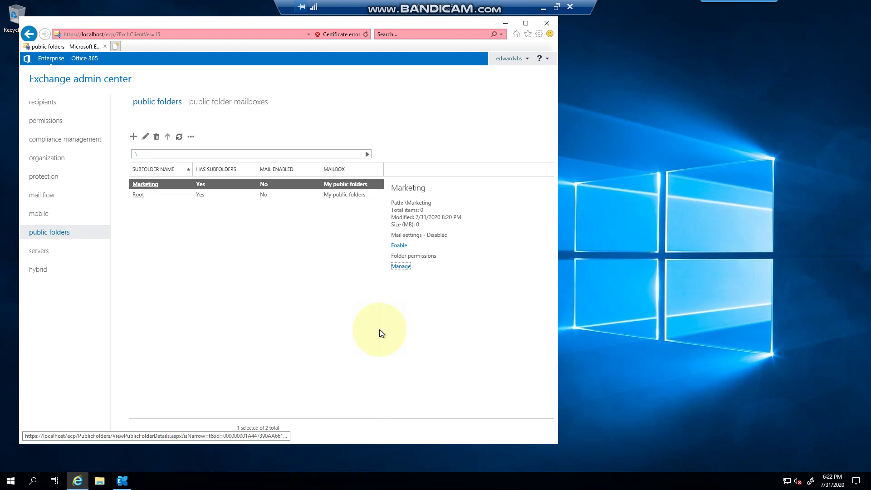
# Show the public folder mailboxes list with My public folders and Marketing
pyautogui.click(261, 102)
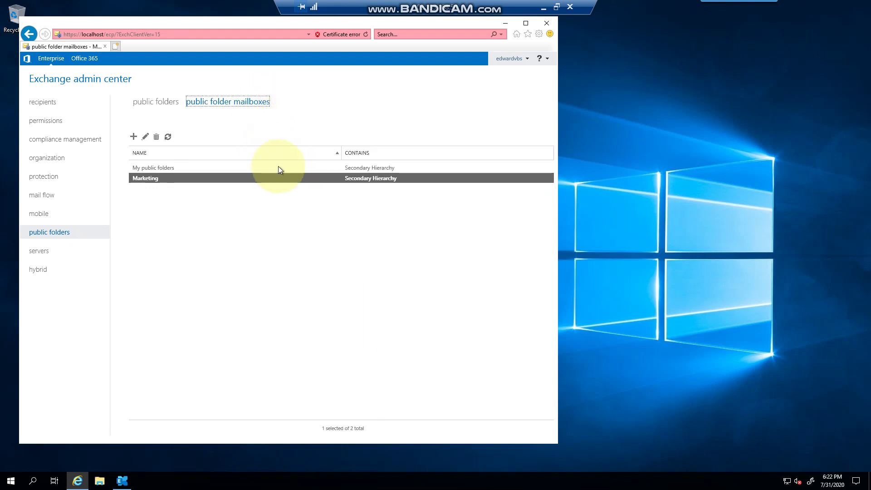